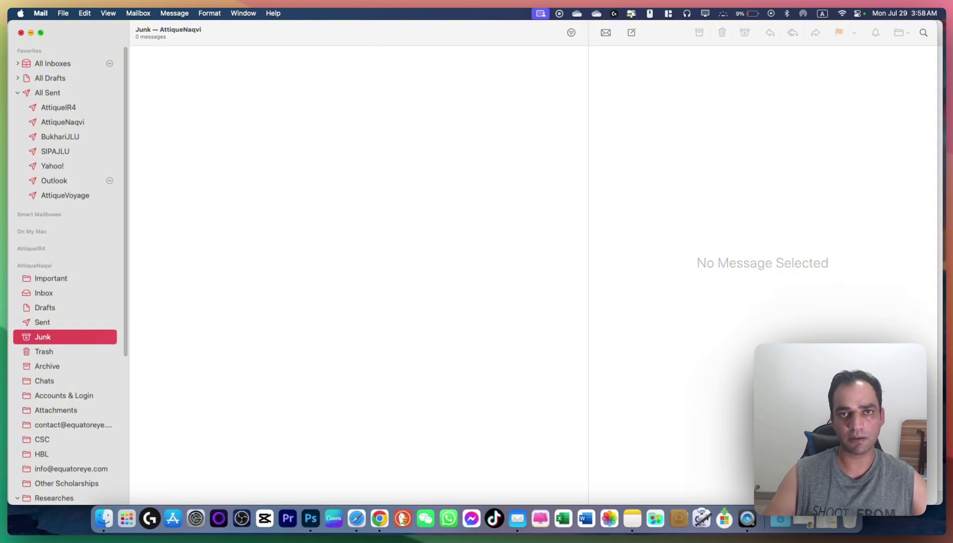
- Close the Mail window with Cmd+W so the Finder Downloads window can be reached
key(super+w)
- Go to the pasted path ~/Library/Containers/com.apple.mail/Data/Library/Preferences in Finder
click(214, 176)
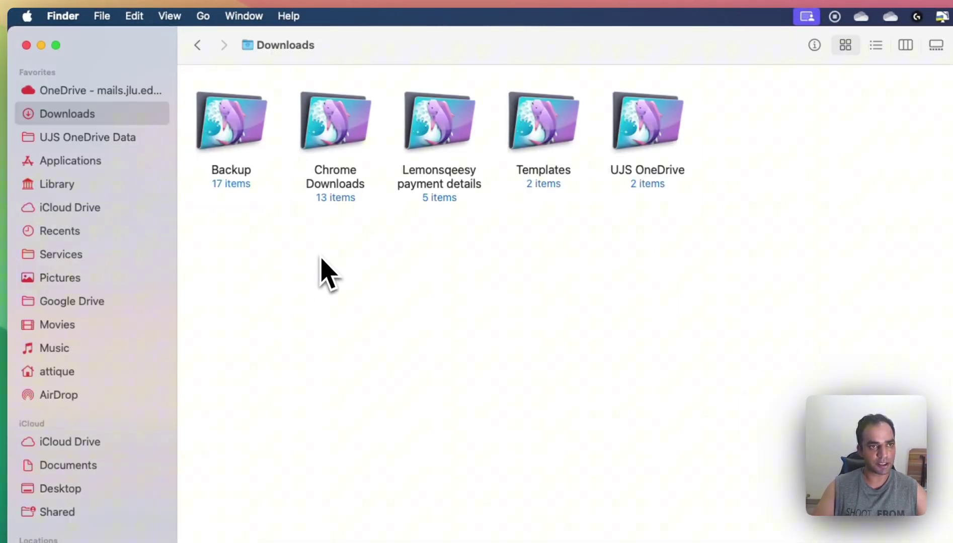
click(203, 16)
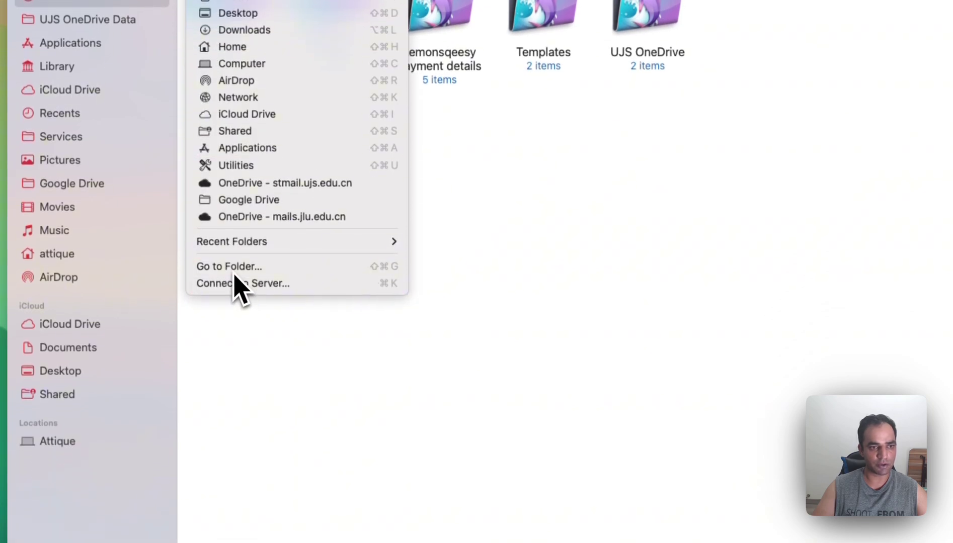
click(235, 268)
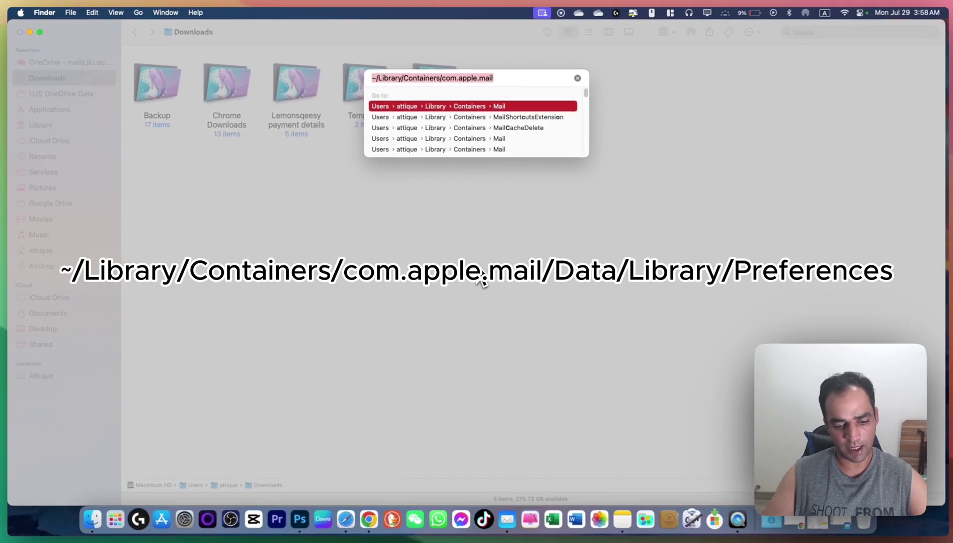
text(~/Library/Containers/com.apple.mail/Data/Library/Preferences)
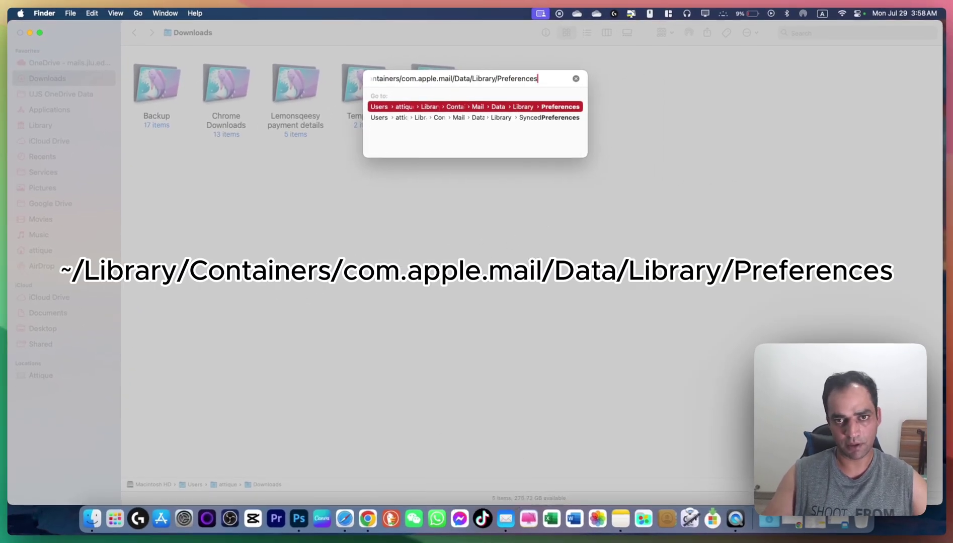
key(Return)
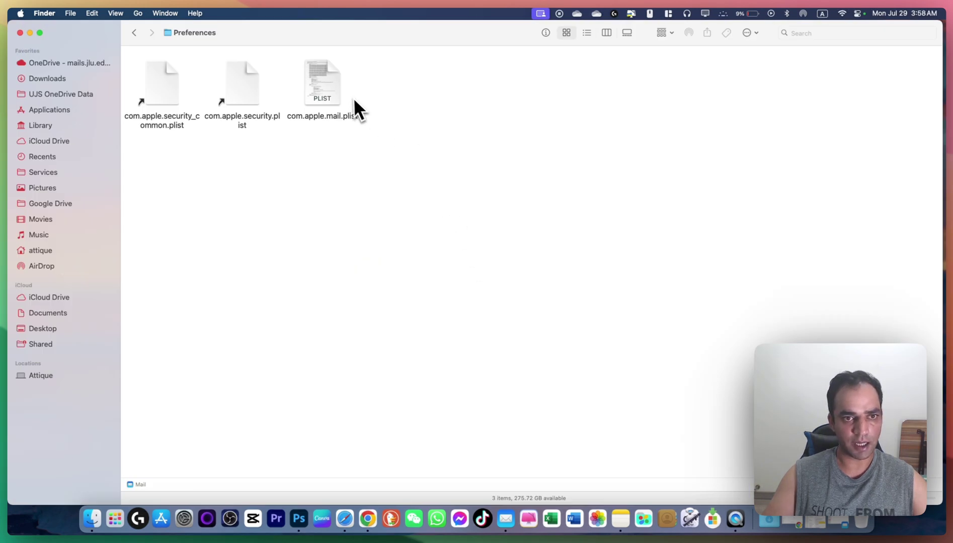
- Move com.apple.mail.plist to the Trash and permanently empty the Trash
click(326, 93)
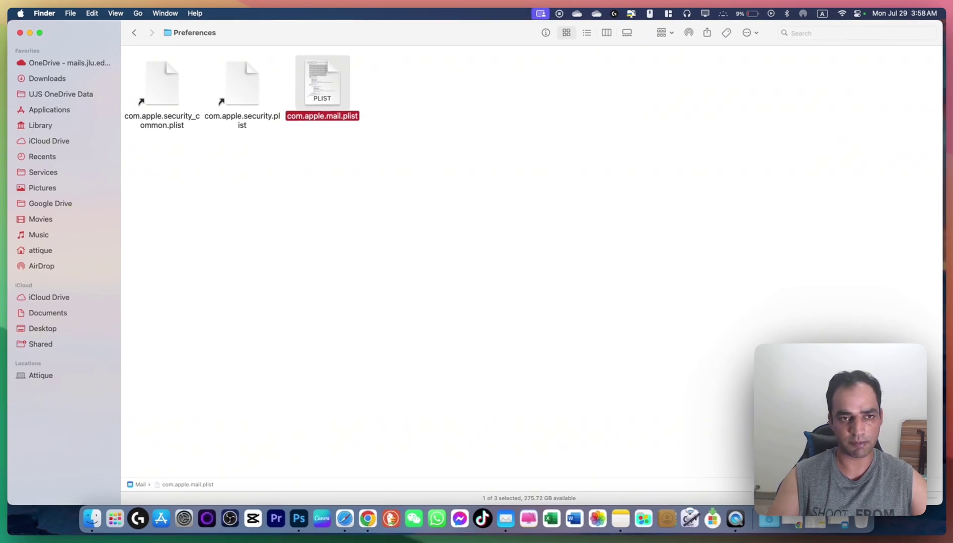
key(super+BackSpace)
key(super+shift+BackSpace)
key(Return)
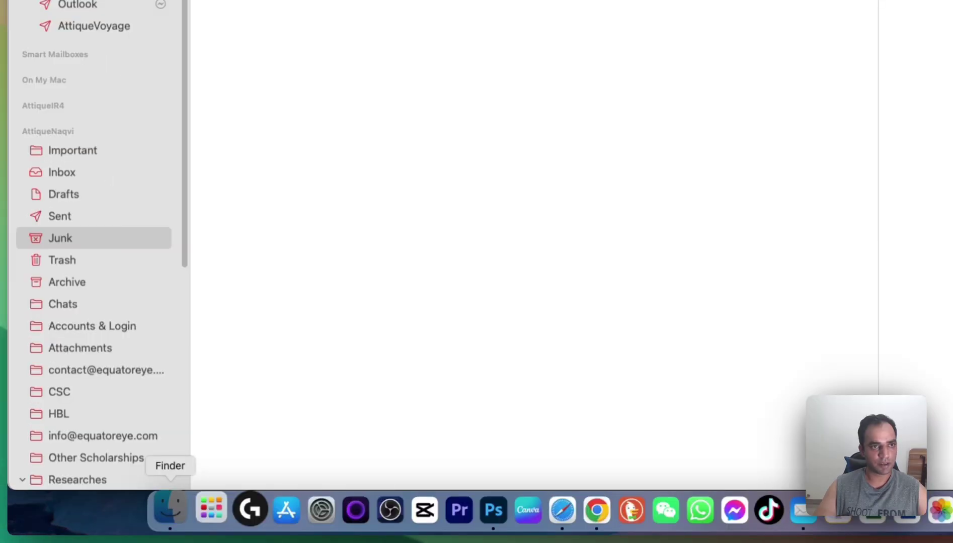
- Go to the pasted ~/Library/Containers/com.apple.mail folder in Finder
click(104, 518)
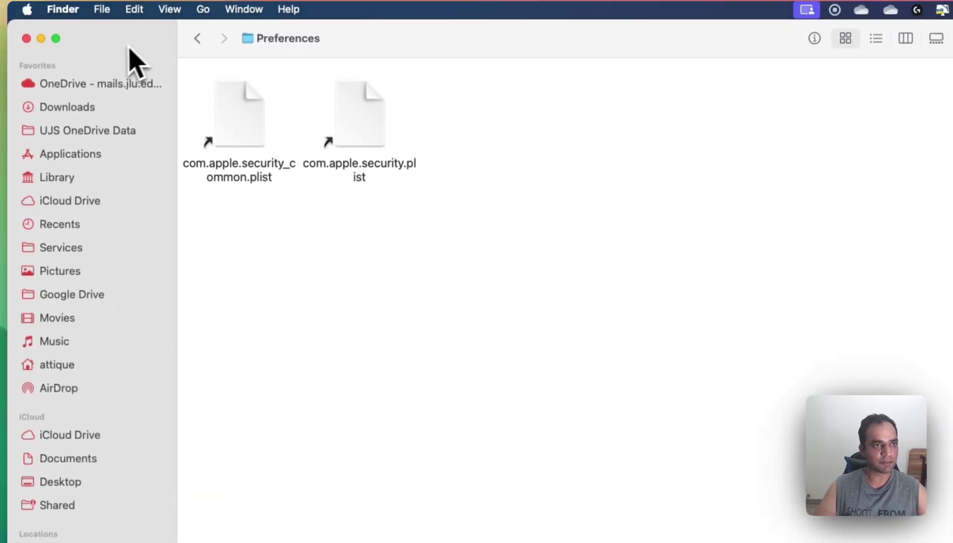
click(87, 109)
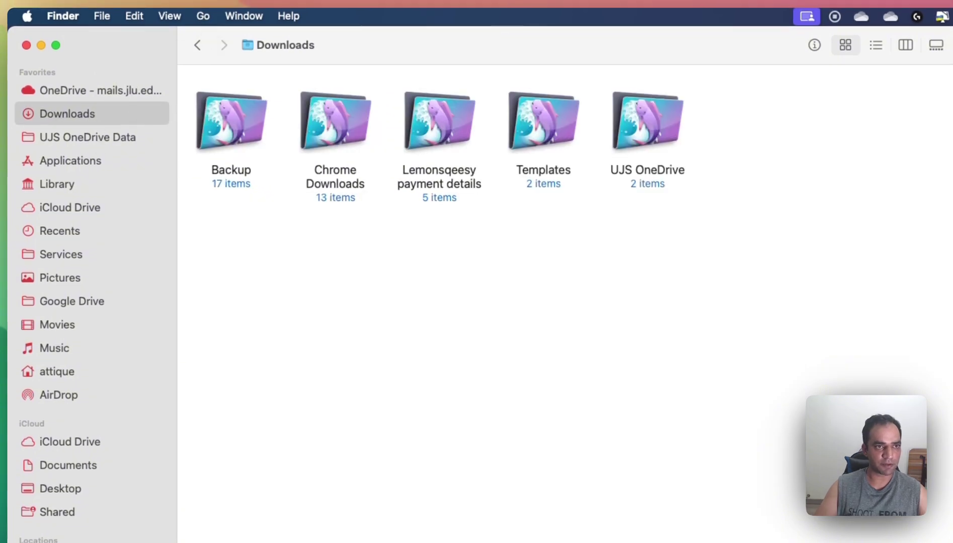
click(202, 15)
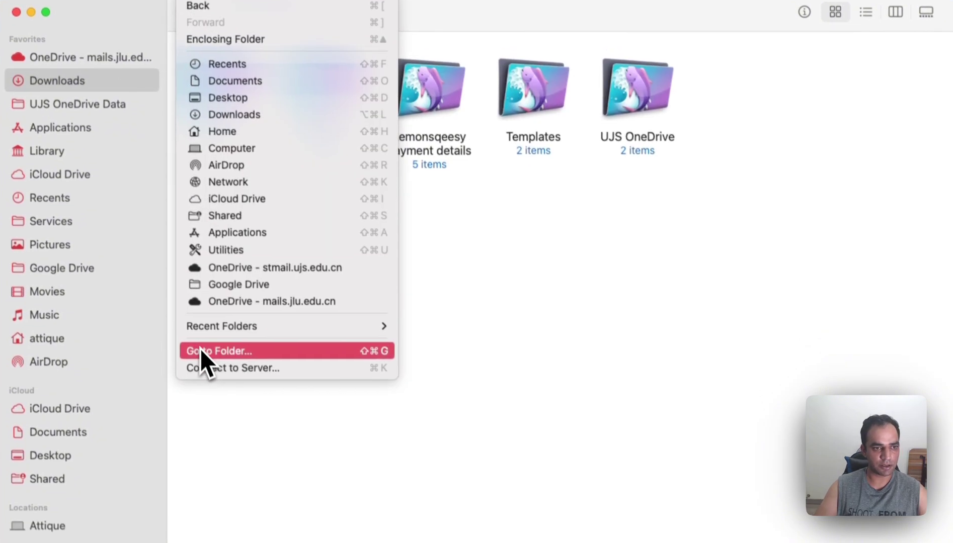
click(208, 383)
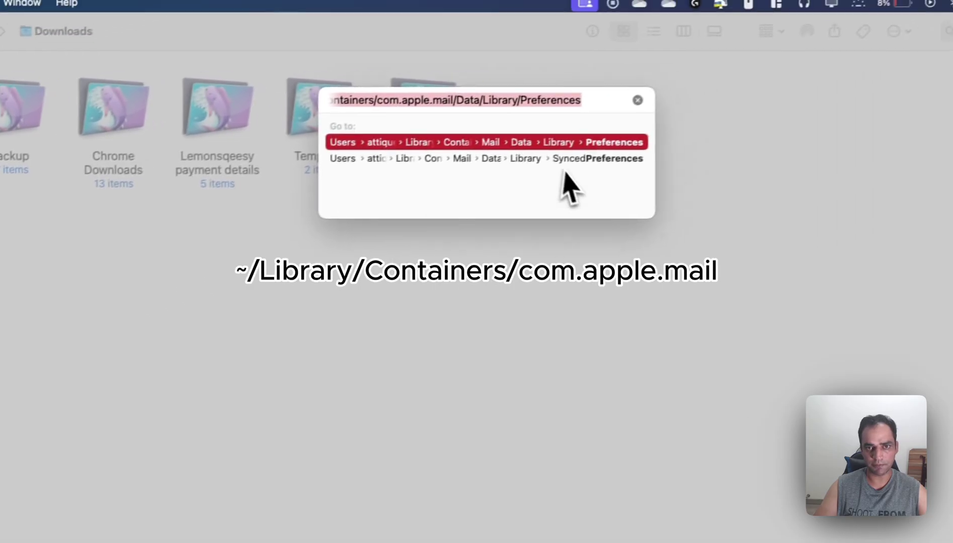
text(~/Library/Containers/com.apple.mail)
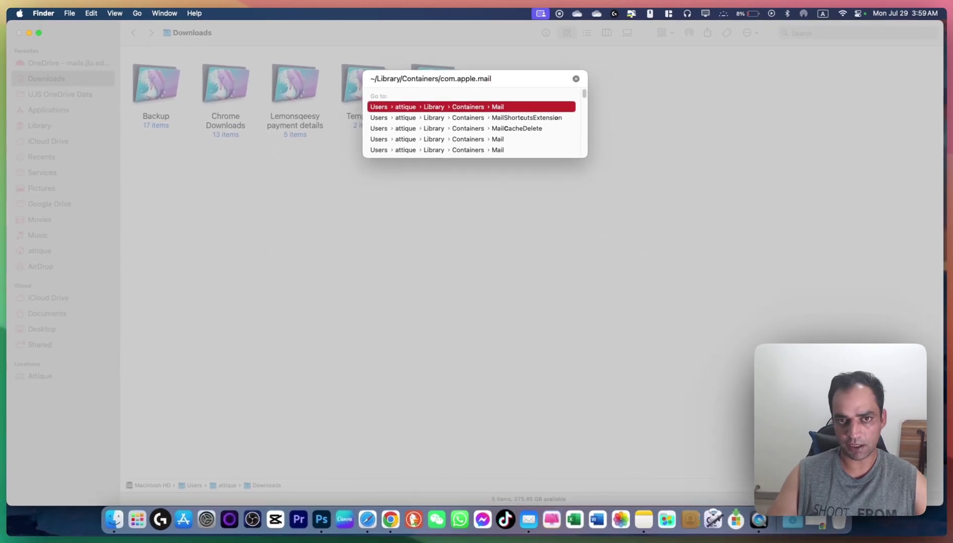
key(Return)
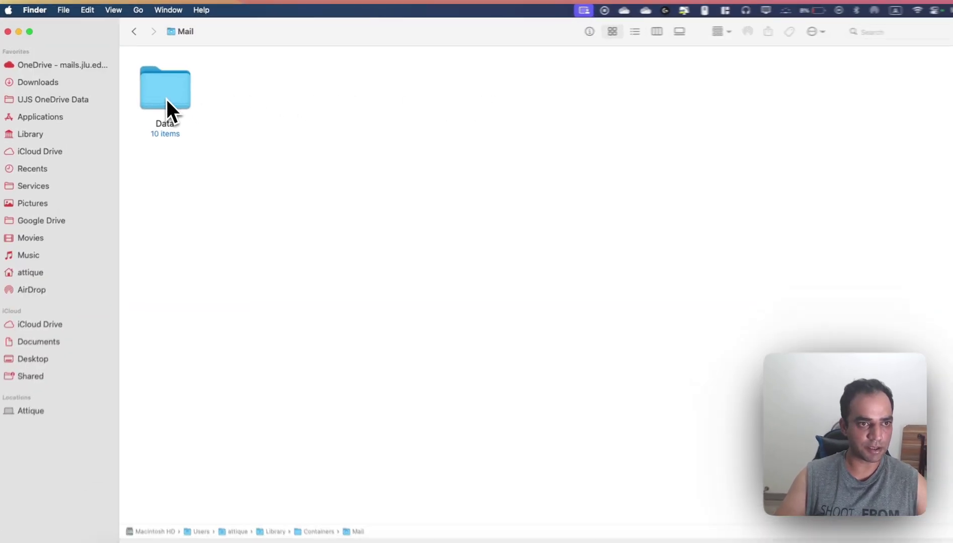
- Open Data, then Library, then the Saved Application State folder
click(171, 90)
double_click(171, 91)
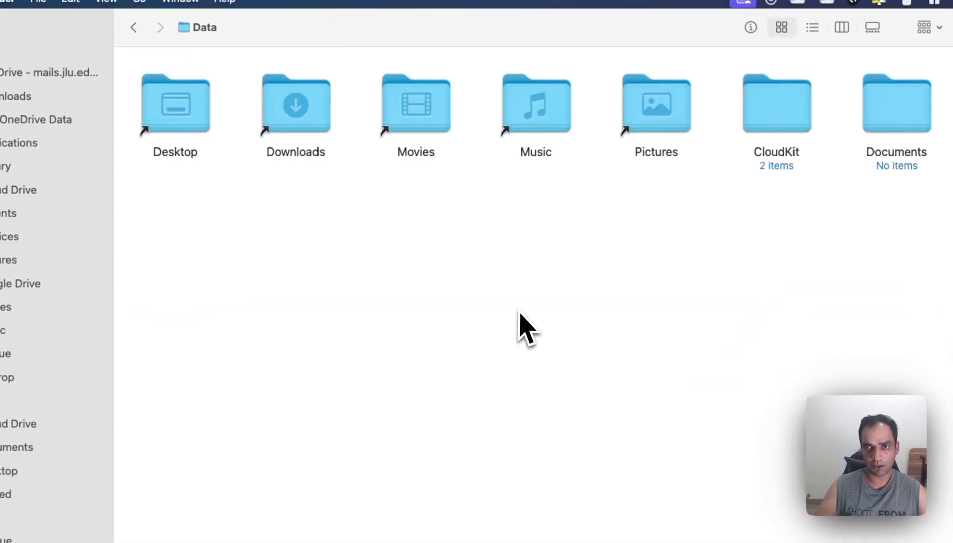
click(952, 119)
double_click(952, 119)
double_click(671, 319)
- Trash the com.apple.mail.savedState folder and permanently empty the Trash
click(176, 115)
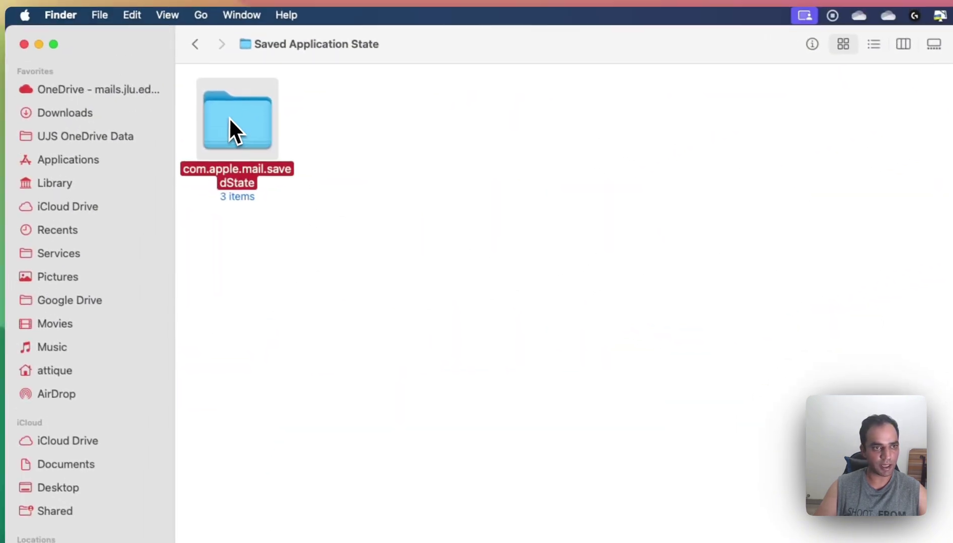
double_click(231, 126)
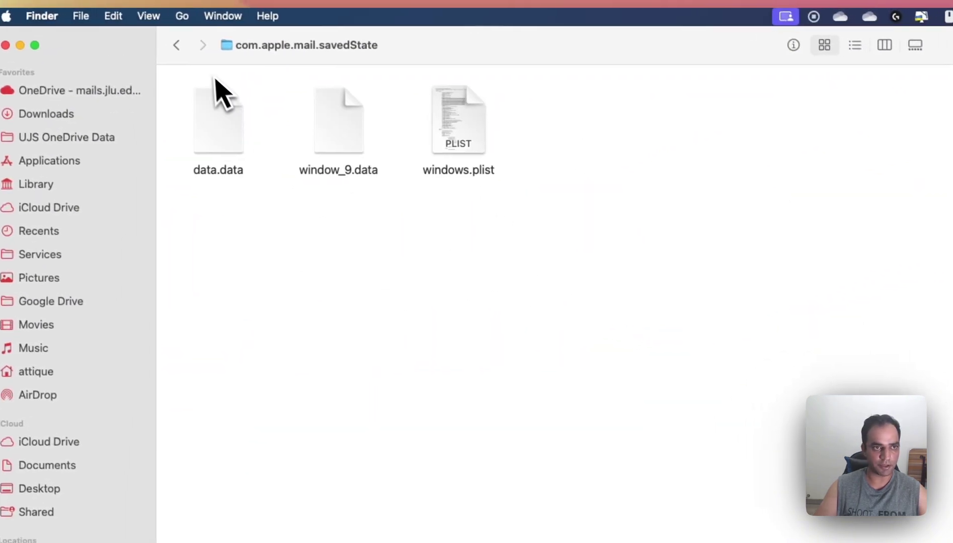
click(195, 44)
key(super+BackSpace)
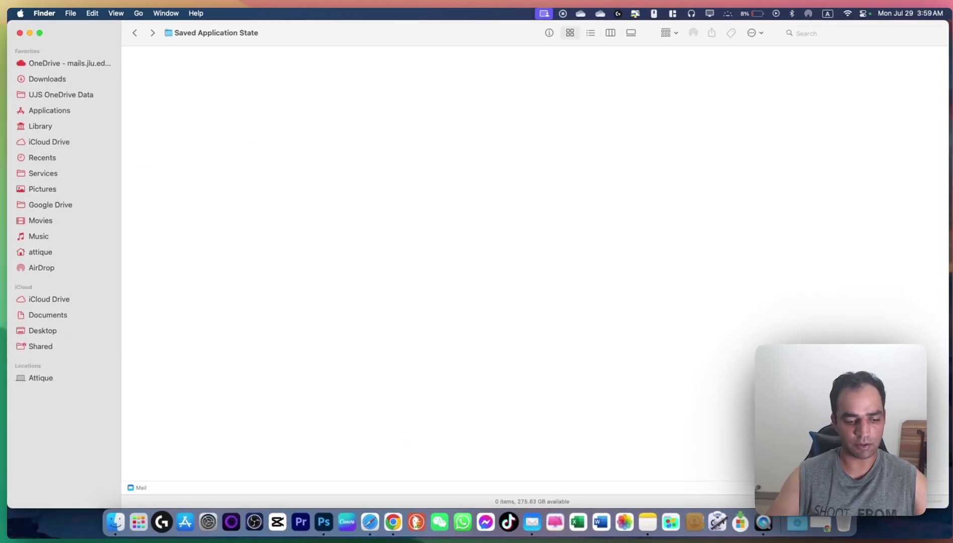
key(super+shift+BackSpace)
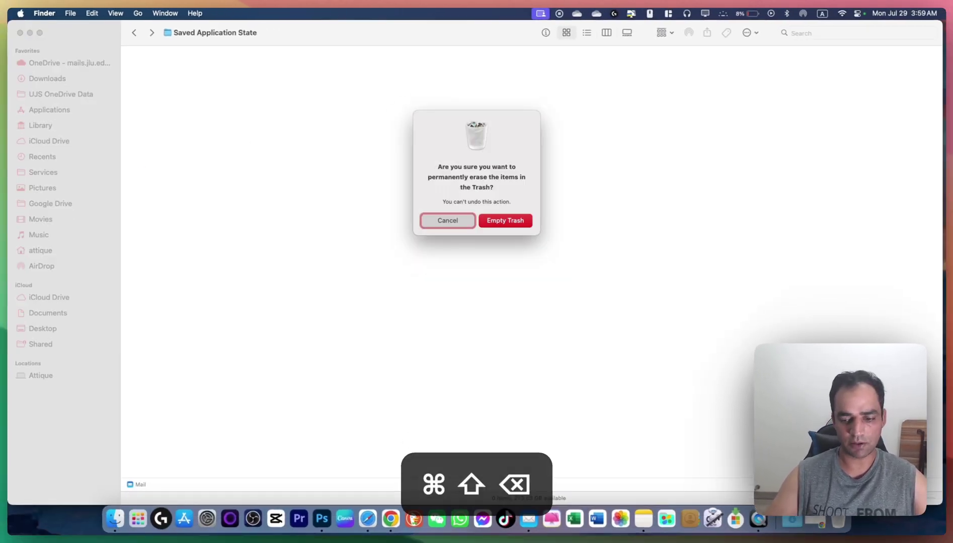
key(Return)
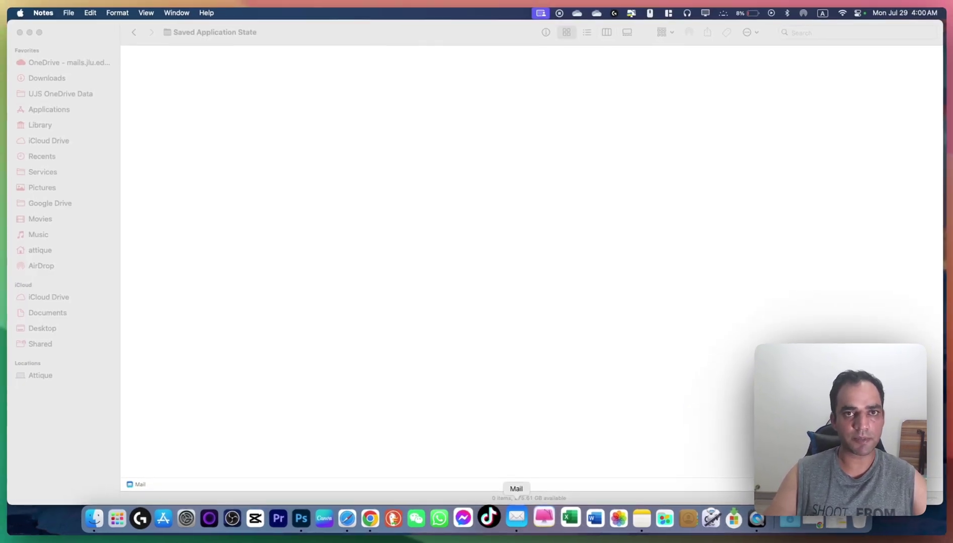
- Run Connection Doctor across all accounts, seeing only Outlook's IMAP login fail, then close it
click(516, 514)
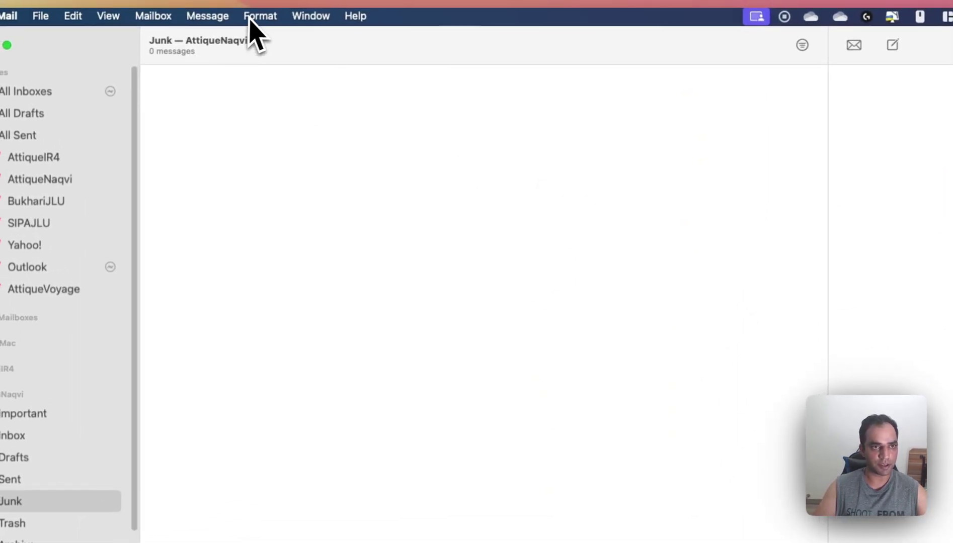
click(308, 12)
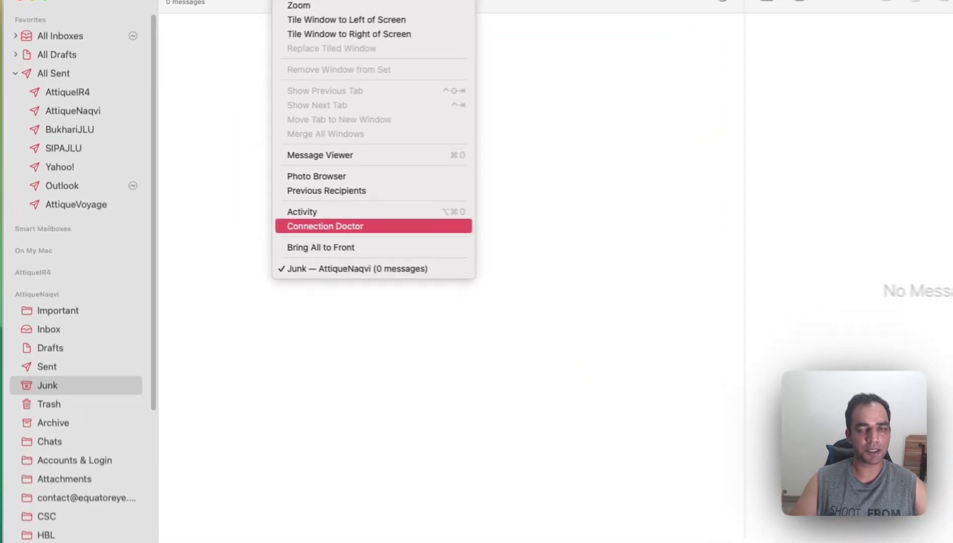
click(256, 213)
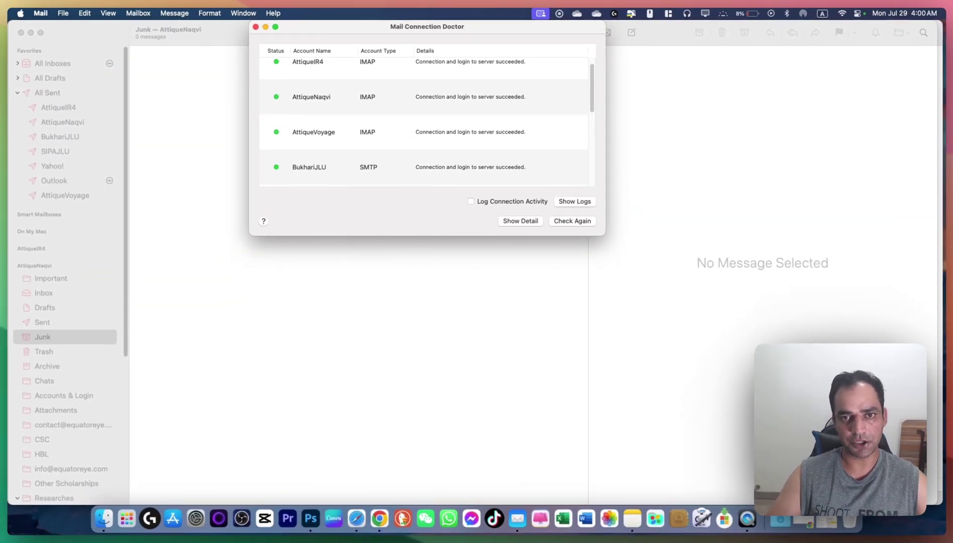
scroll(409, 131, down, 5)
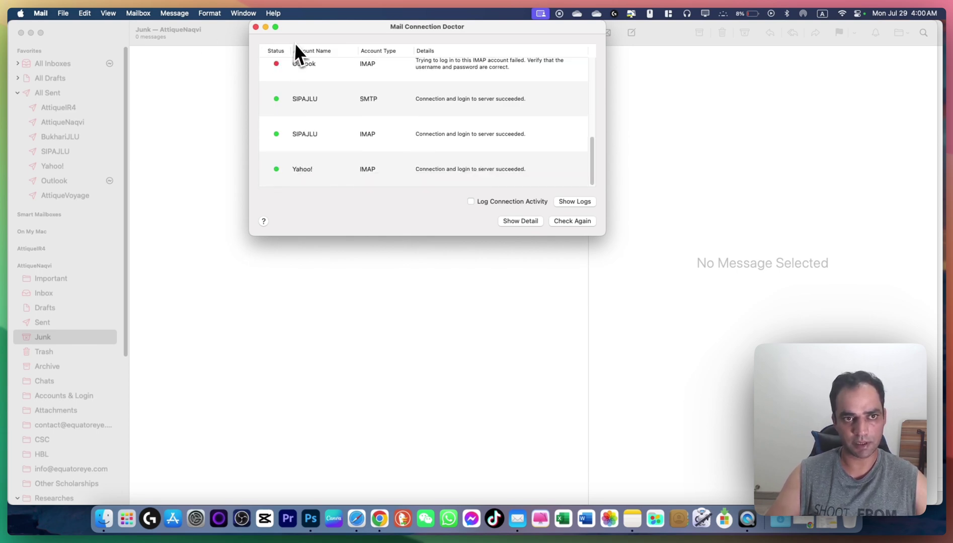
click(255, 26)
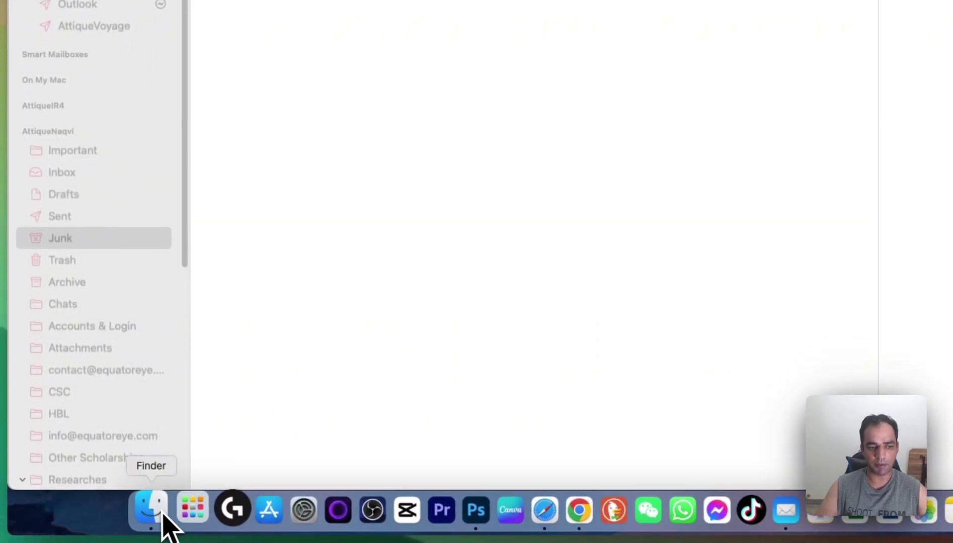
- Go to the pasted Mail container folder path in Finder
click(151, 513)
click(204, 14)
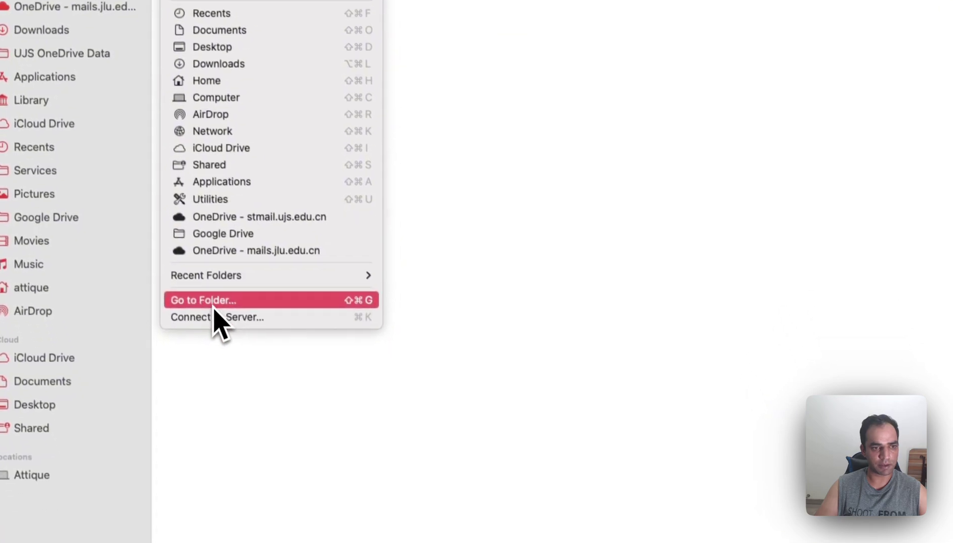
click(210, 301)
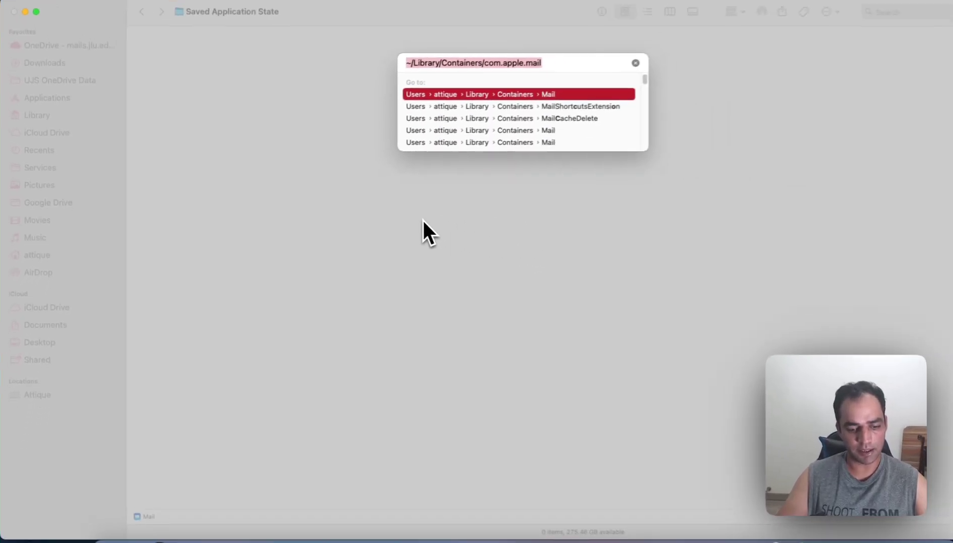
text(~/Library/Containers/com.apple.mail)
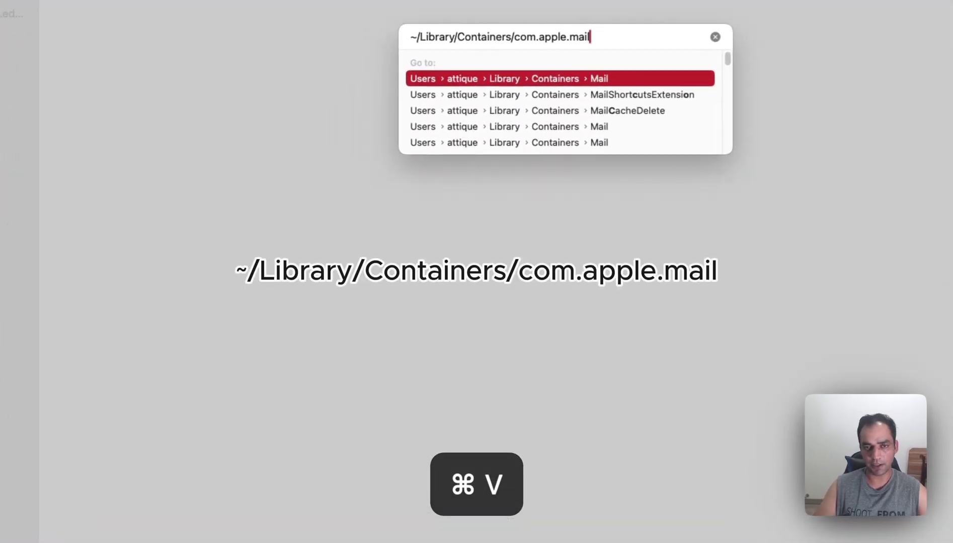
key(Return)
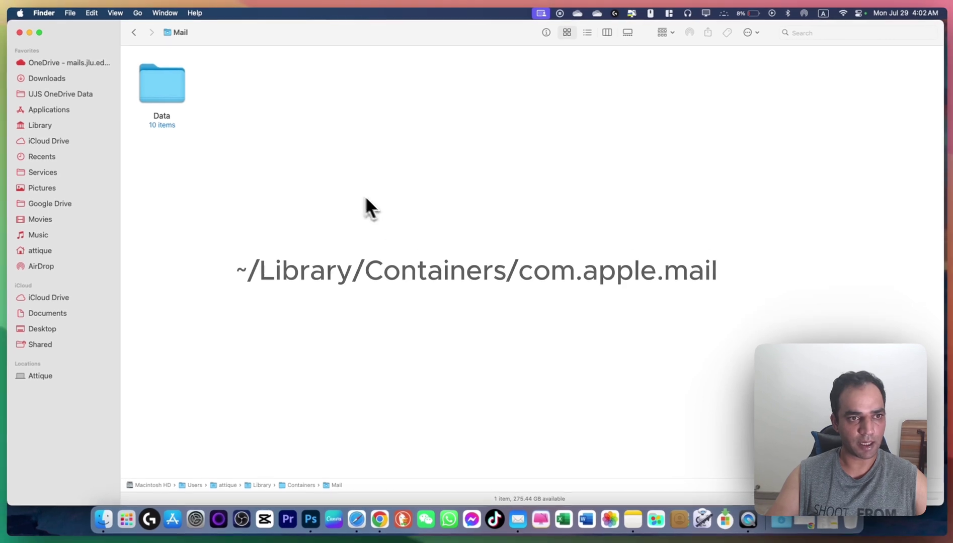
- Open Data, Library, Mail, then the V10 folder to reach MailData
double_click(181, 91)
double_click(716, 93)
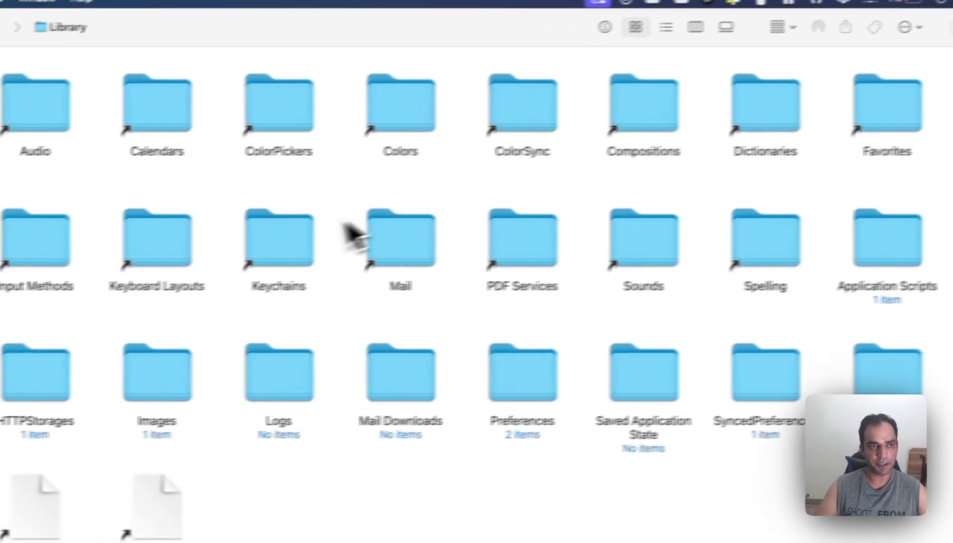
double_click(375, 238)
click(194, 103)
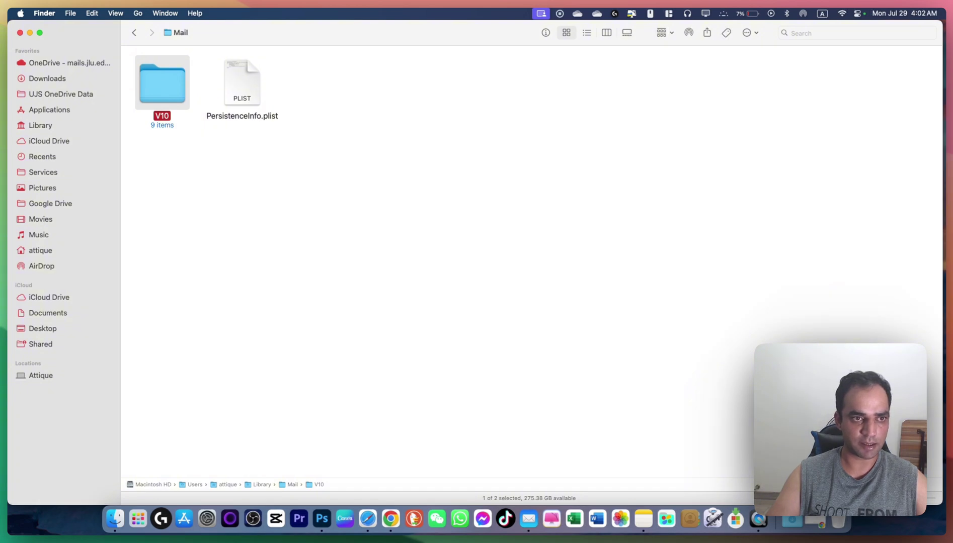
key(super+Down)
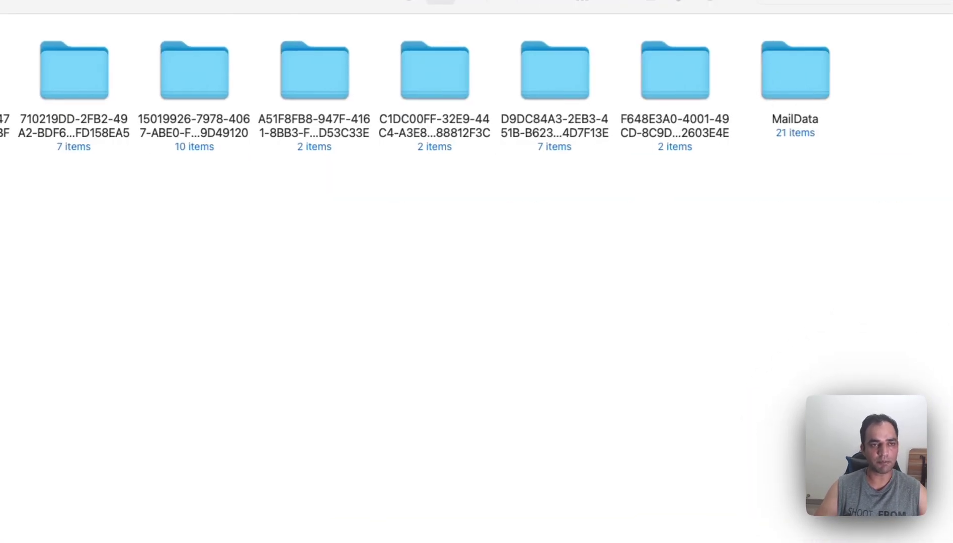
- Open MailData and copy all of its items
key(super+Down)
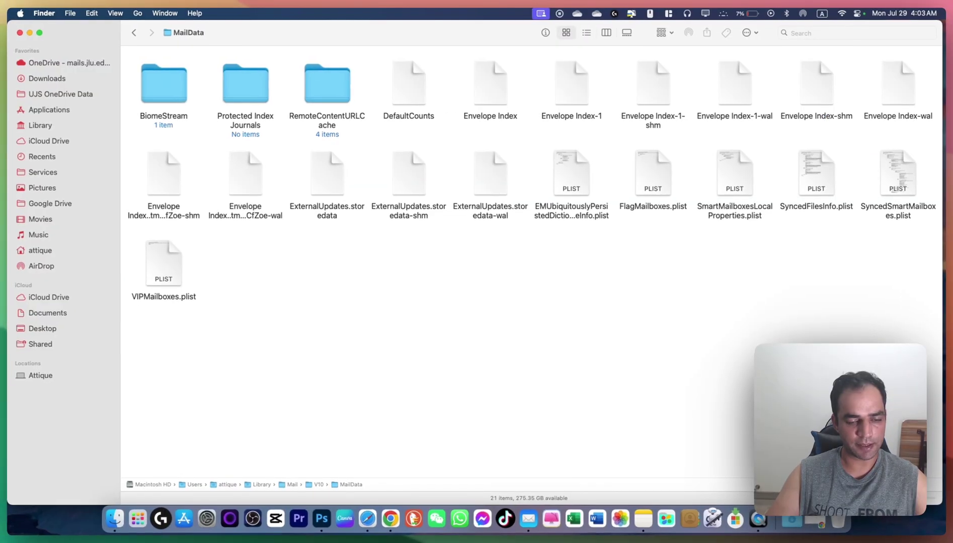
key(super+a)
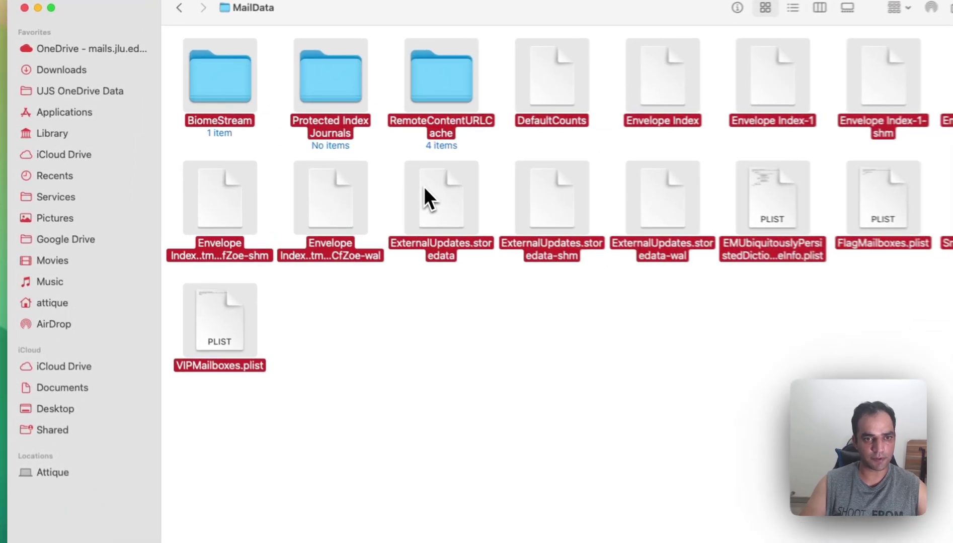
right_click(311, 164)
click(347, 300)
- Paste the MailData copies into the Downloads 'backup mail app' folder, then return to MailData
right_click(73, 66)
key(Escape)
click(502, 21)
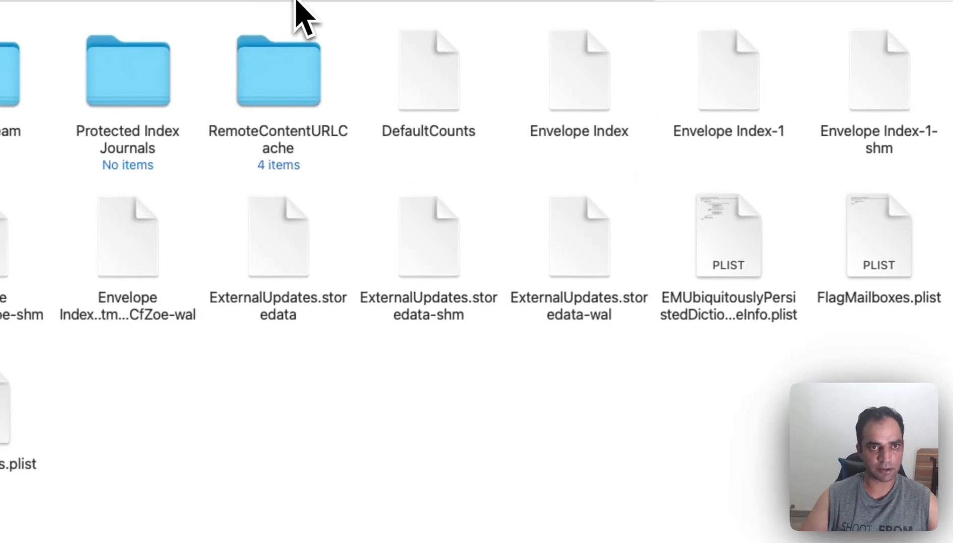
key(super+a)
click(270, 281)
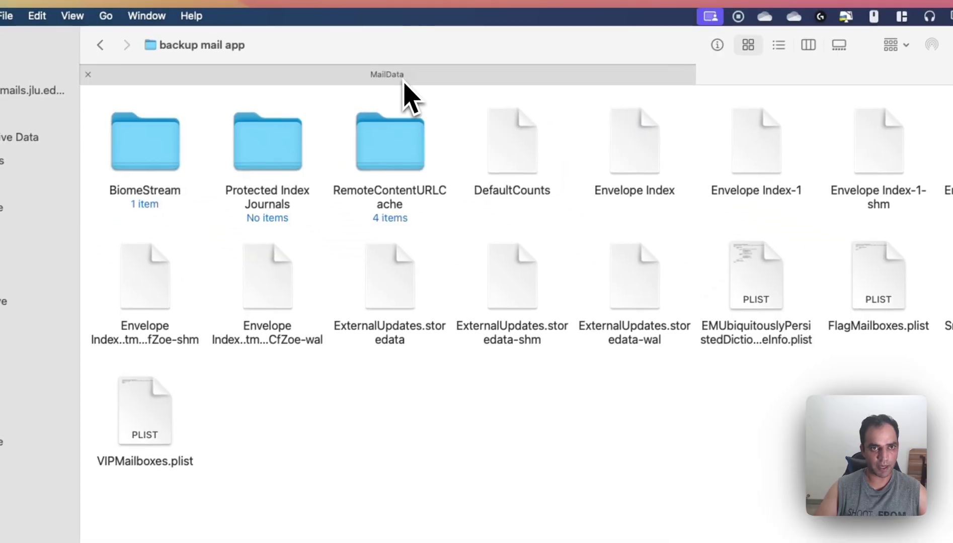
click(405, 76)
key(super+a)
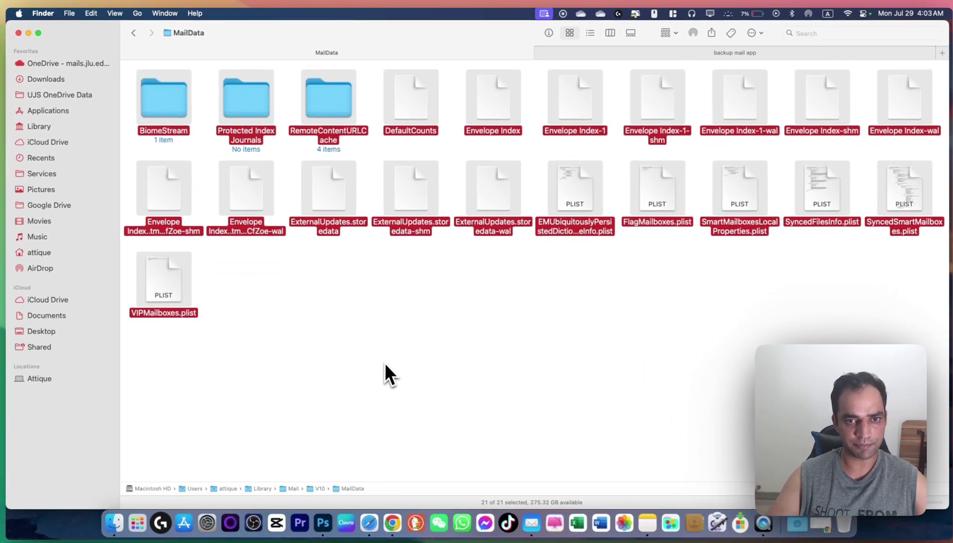
click(384, 364)
- Move the four Envelope Index files, including Envelope Index-1, to the Trash
click(552, 83)
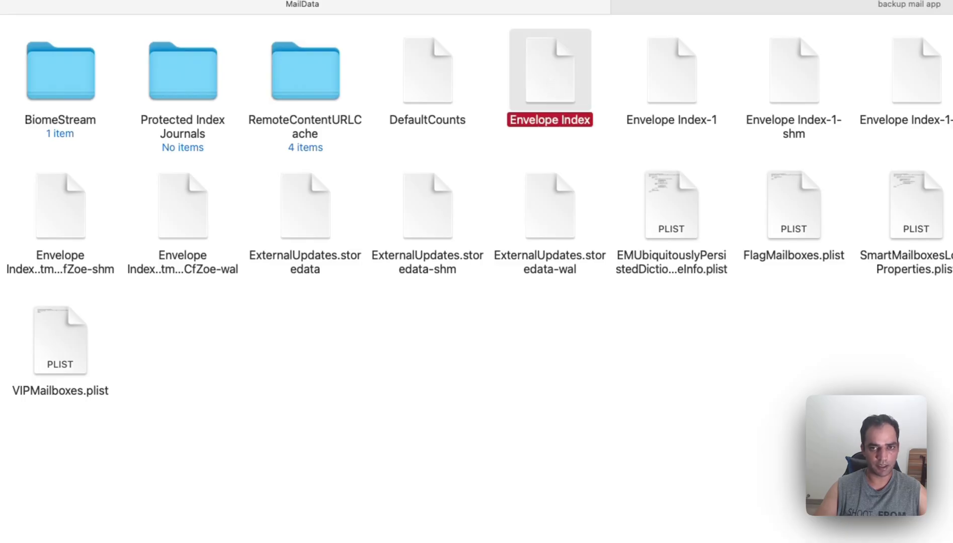
key(super+BackSpace)
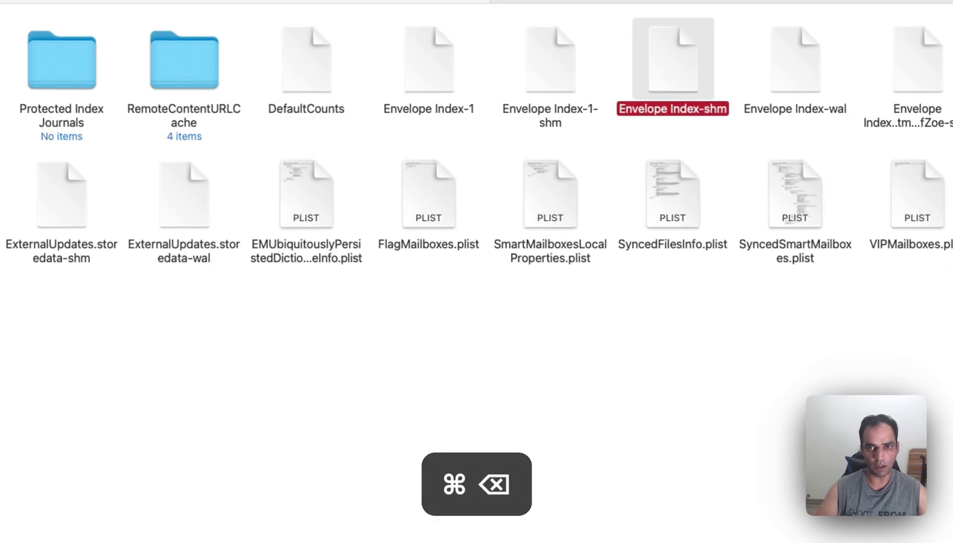
click(673, 75)
key(super+BackSpace)
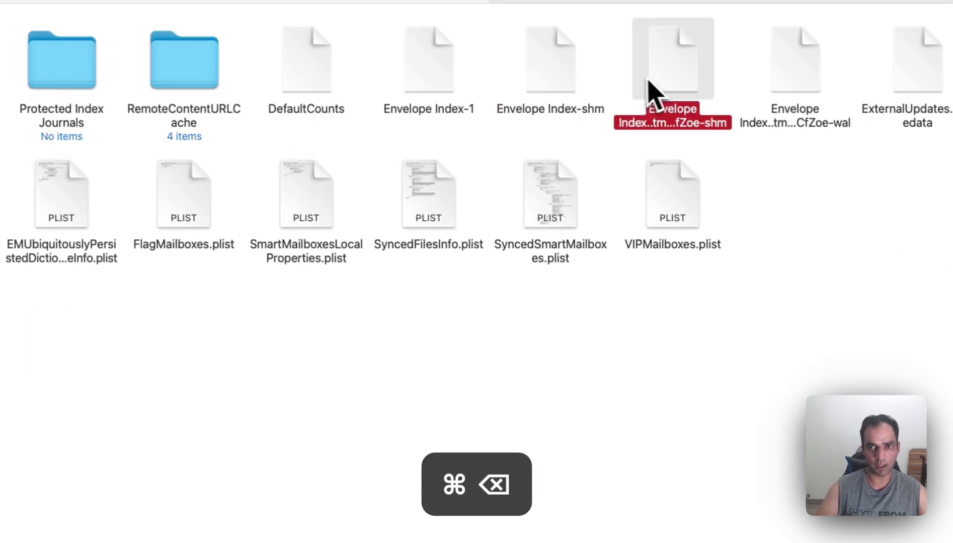
click(564, 90)
key(super+BackSpace)
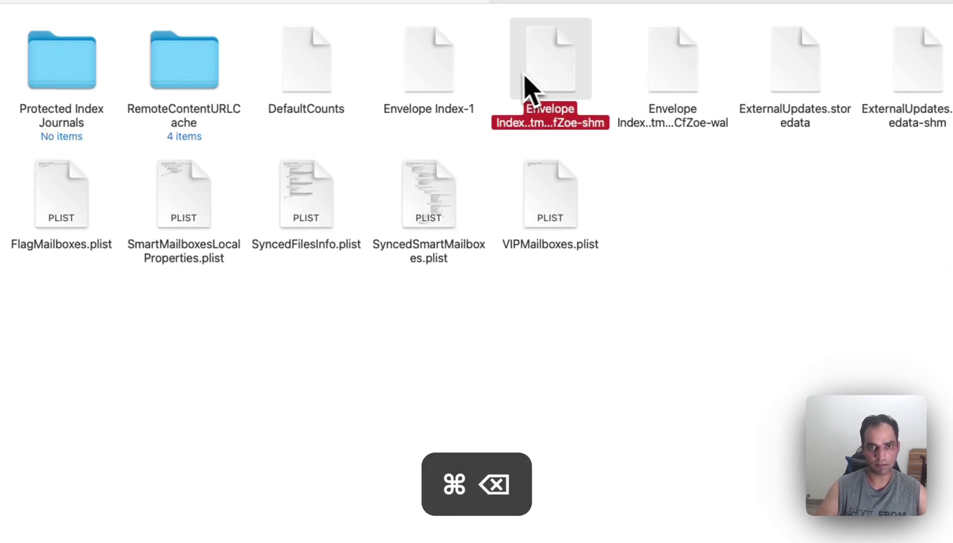
click(430, 85)
key(super+BackSpace)
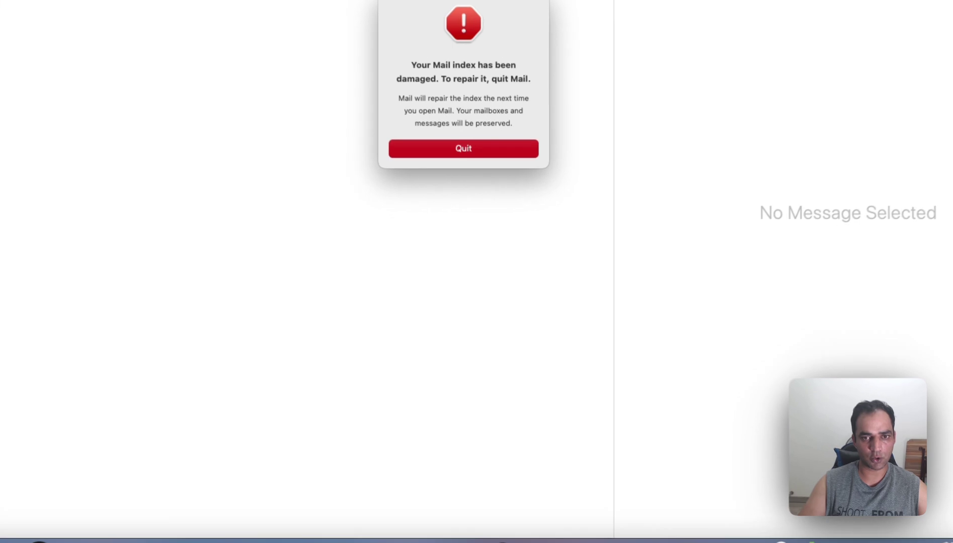
- Quit Mail at the damaged-index alert, relaunch it, continue importing messages, and dismiss the password prompt
click(486, 220)
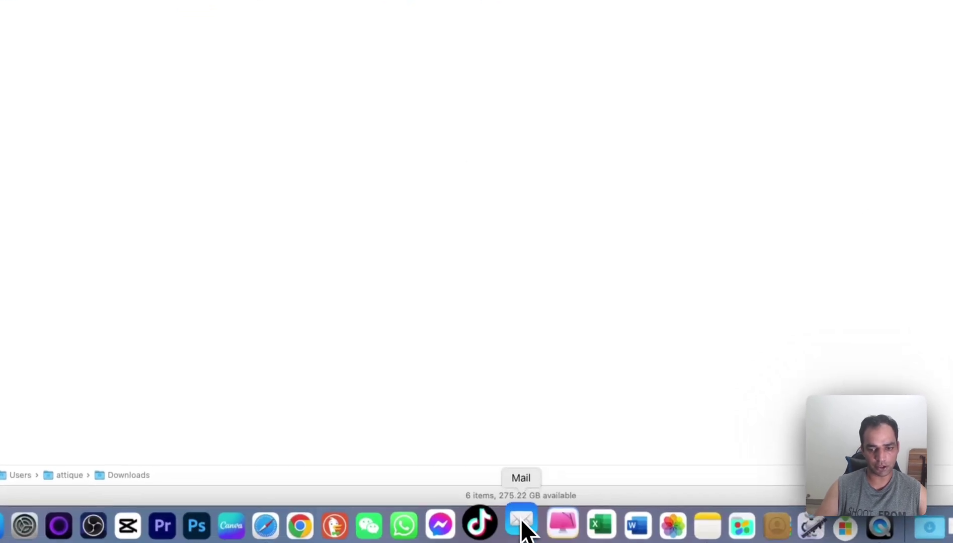
click(525, 535)
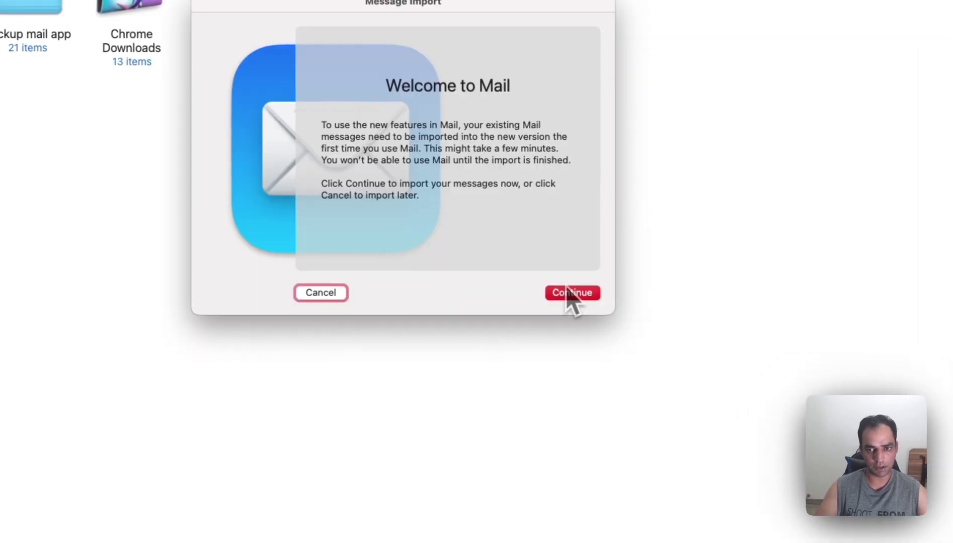
click(567, 299)
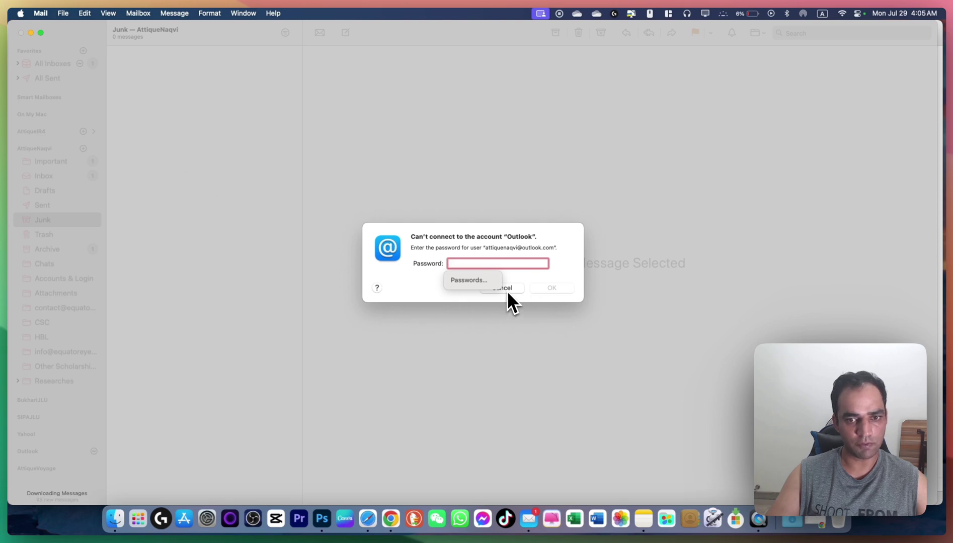
key(Escape)
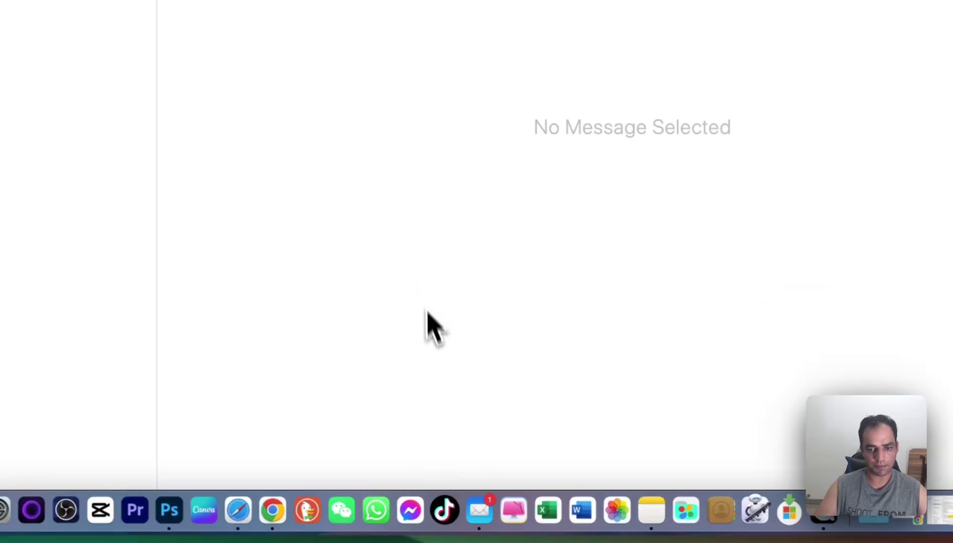
right_click(475, 501)
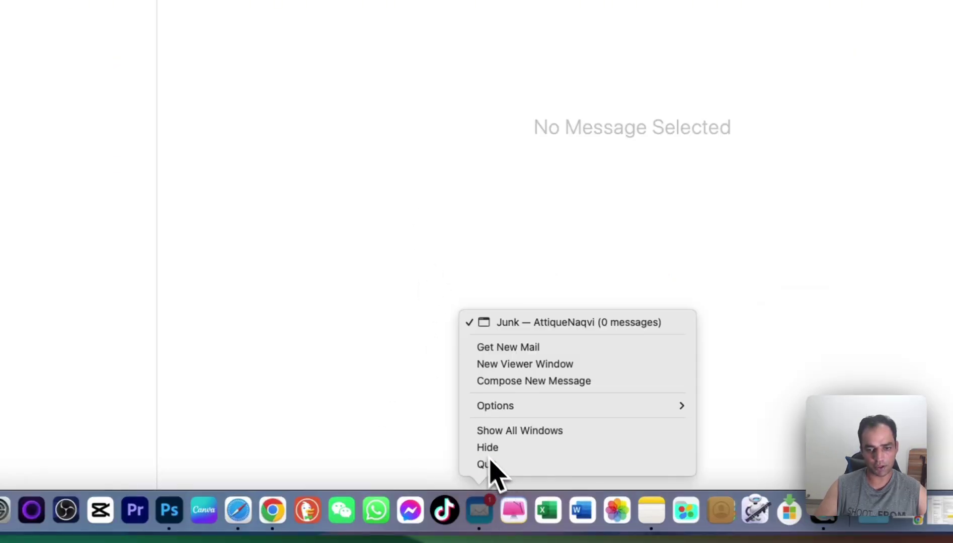
key(Escape)
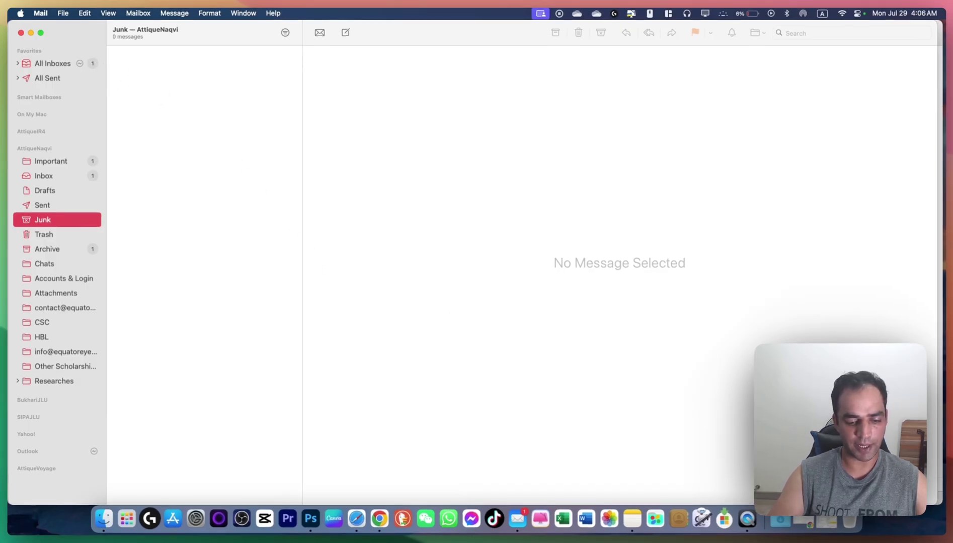
- Launch Activity Monitor via Spotlight ('acti'), filter for 'mail', and force quit the Mail process
key(super+space)
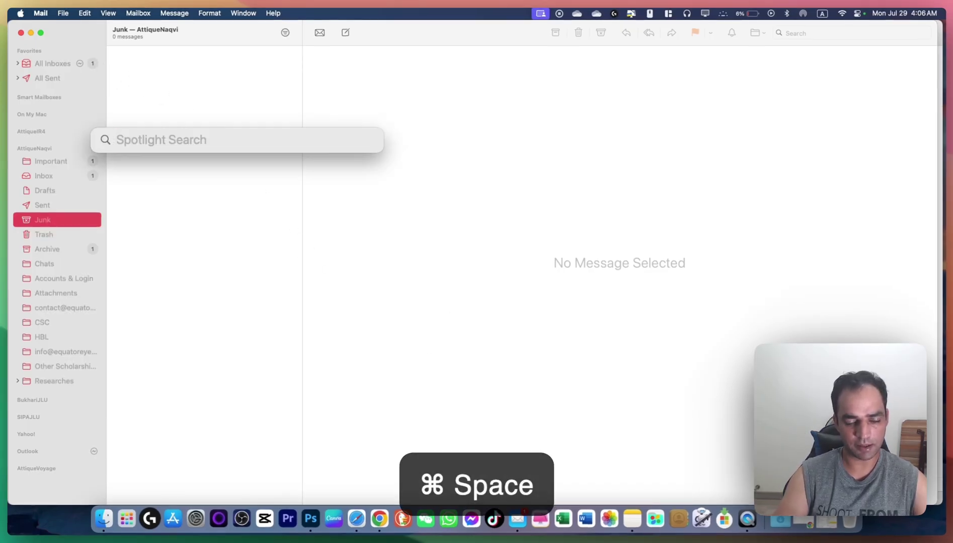
text(activity Monitor.app)
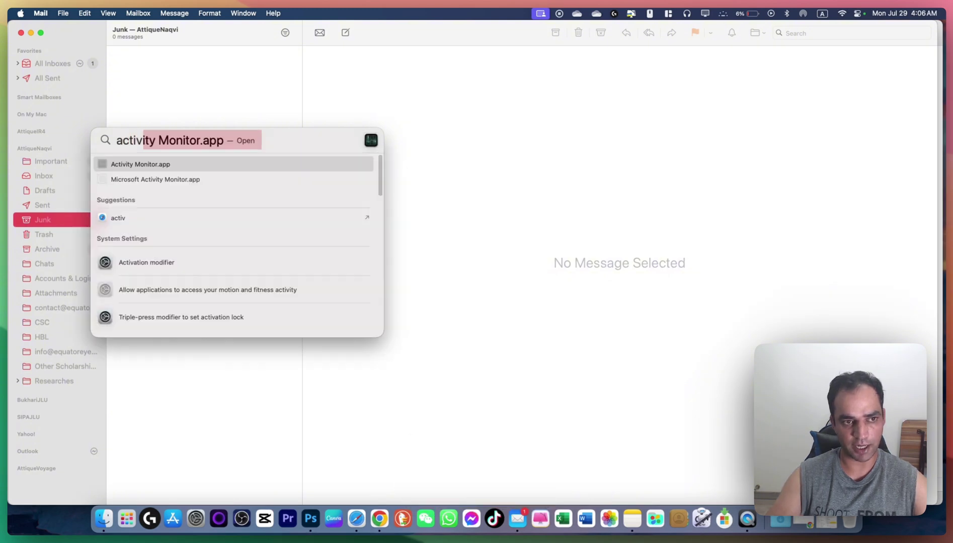
key(Return)
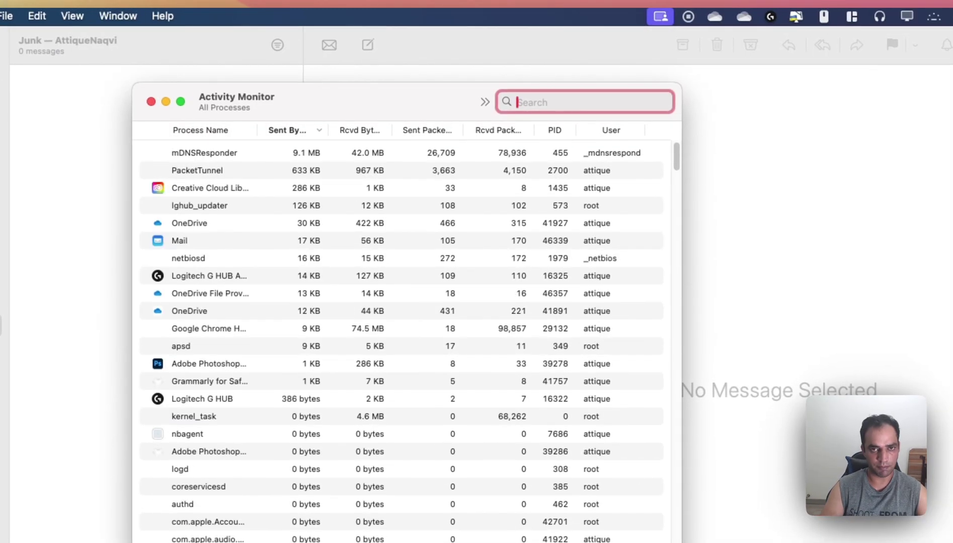
text(mail)
double_click(189, 150)
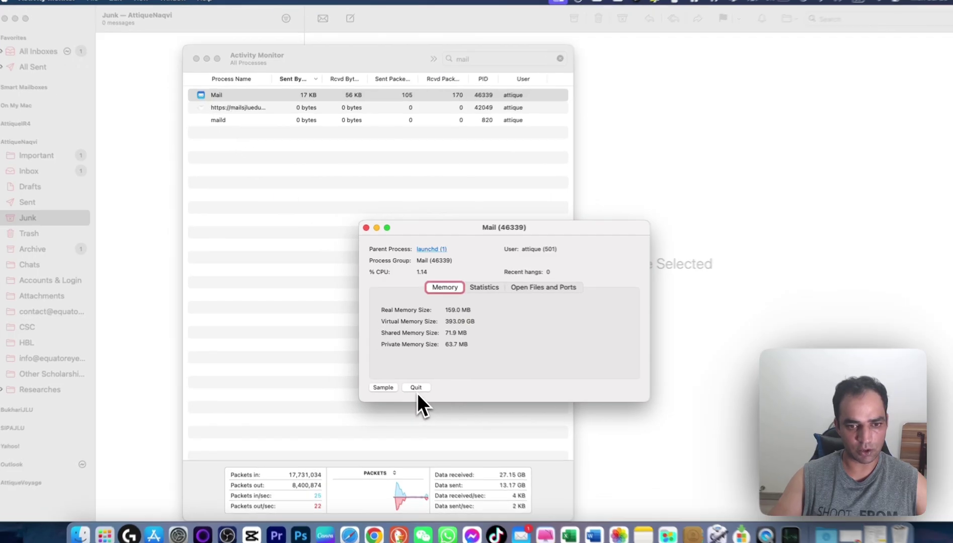
click(407, 379)
click(490, 354)
click(404, 219)
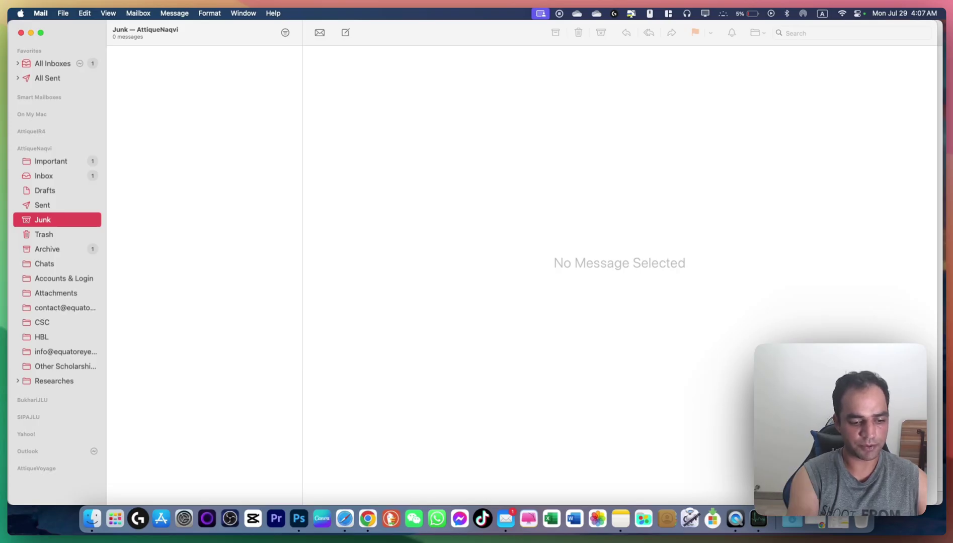
- Force quit Mail from the ⌘⌥Esc Force Quit Applications list and close that list
key(super+alt+Escape)
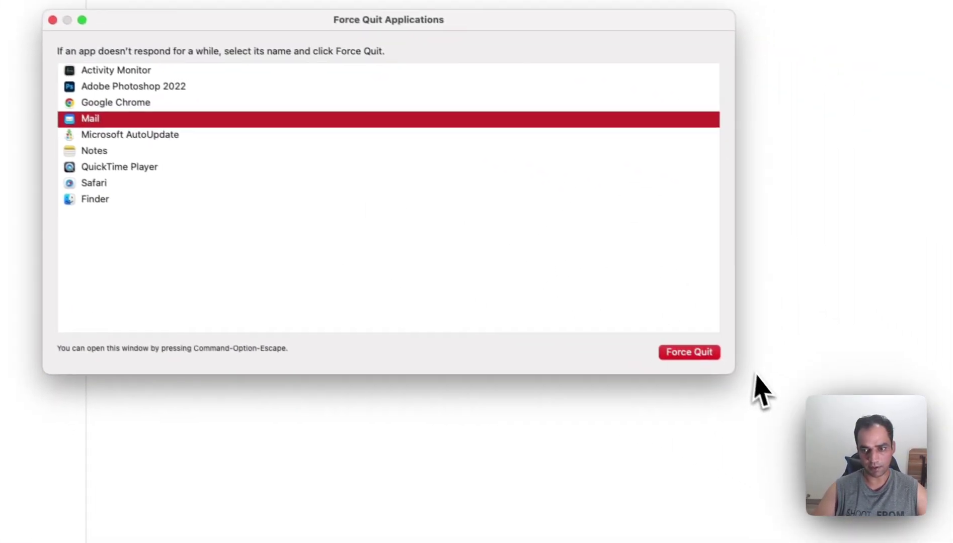
click(703, 355)
click(496, 212)
click(53, 20)
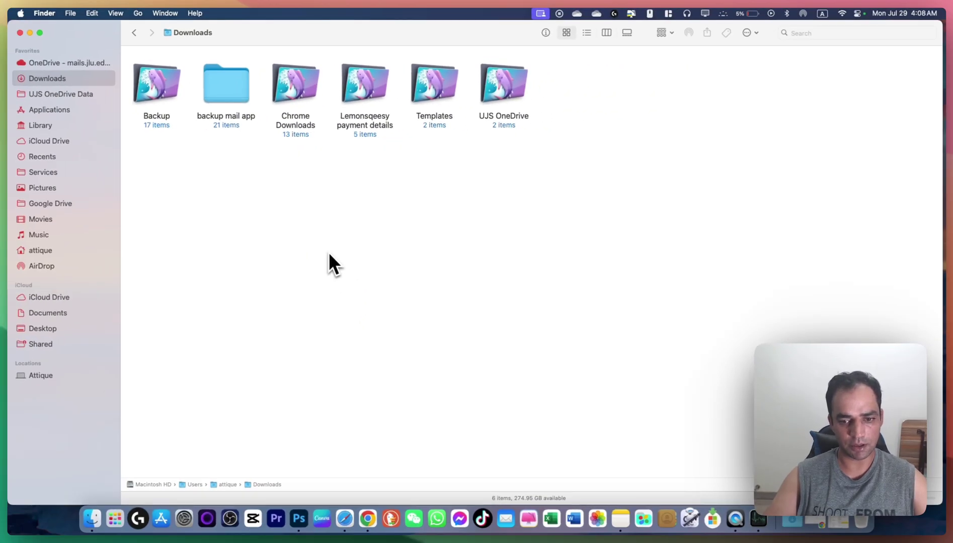
- Relaunch Mail from the Dock so its mailbox list and Junk mailbox load
click(506, 518)
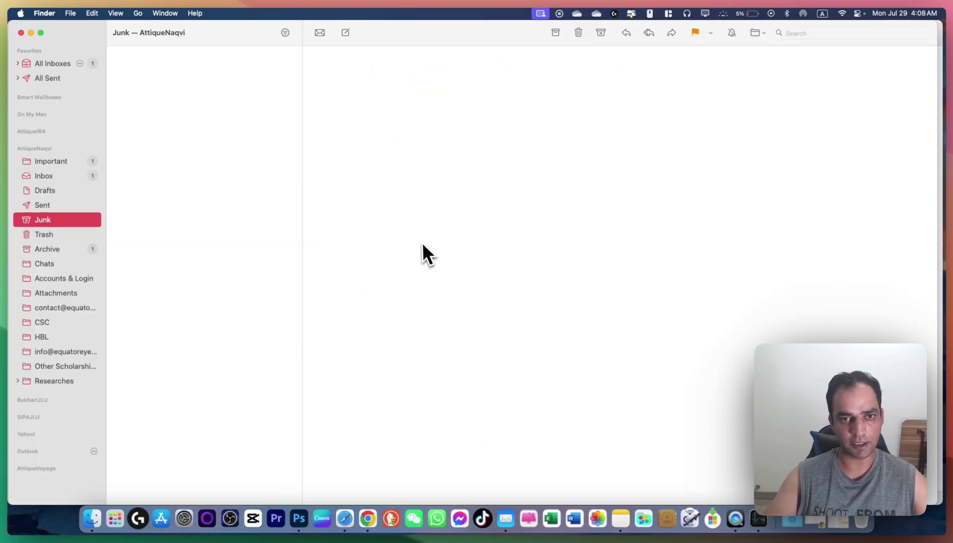